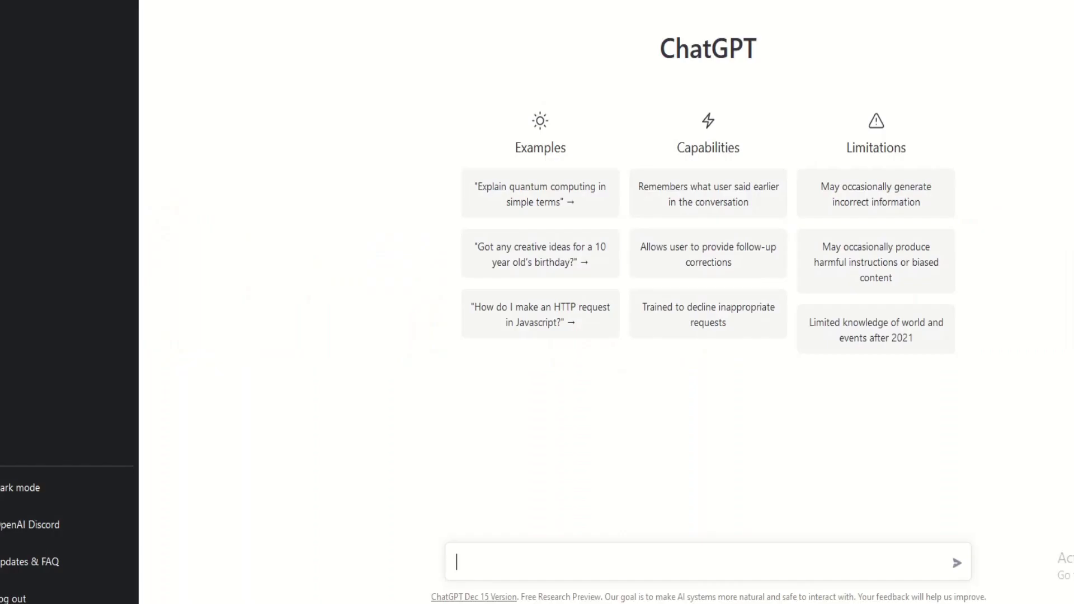
Send ChatGPT the prompt 'Create an arduino sketch for the pro mini to flash the built in led every 2 seconds'
text(Crea)
text(te an ard)
text(uino s)
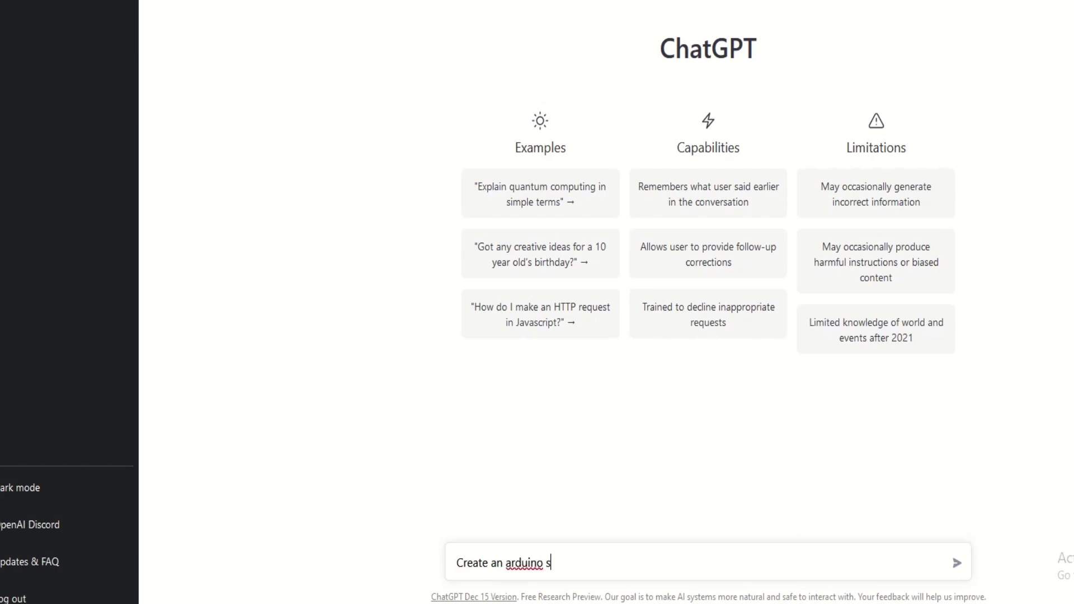
text(ketch f)
text(or the pr)
text(o )
text(mini)
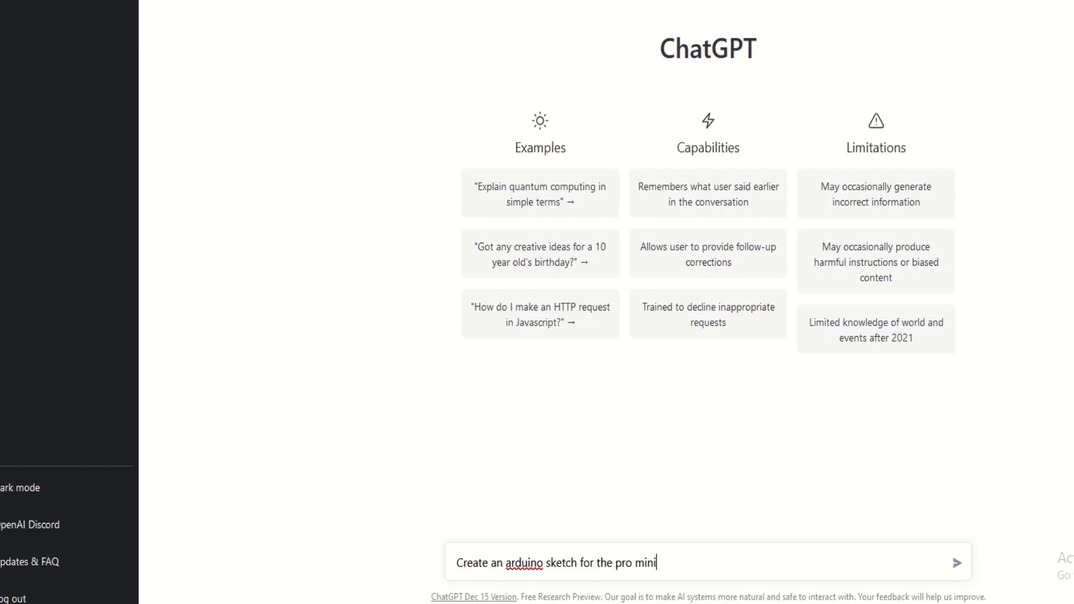
text( to turn)
key(BackSpace)
key(BackSpace)
key(BackSpace)
key(BackSpace)
text(fl)
text(ash the b)
text(uilt in )
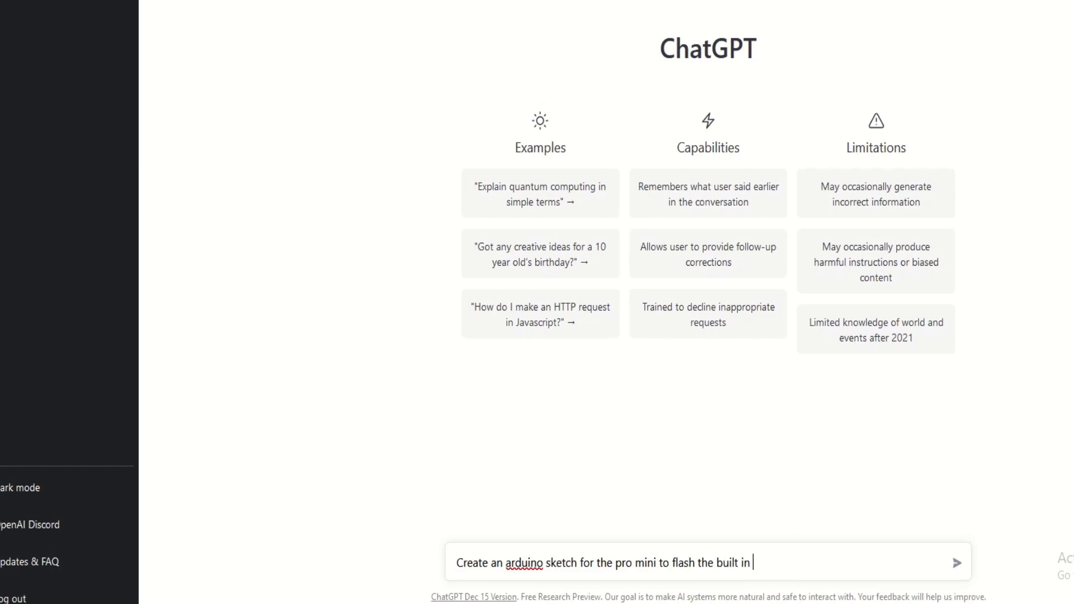
text(led )
text(ever)
text(y 2 )
text(seconds)
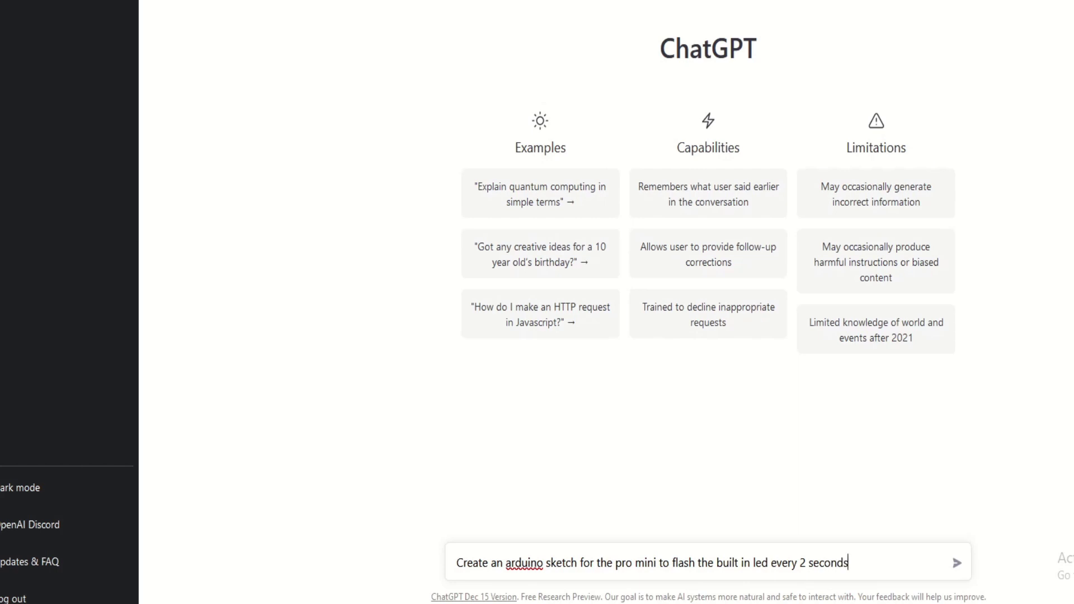
key(Return)
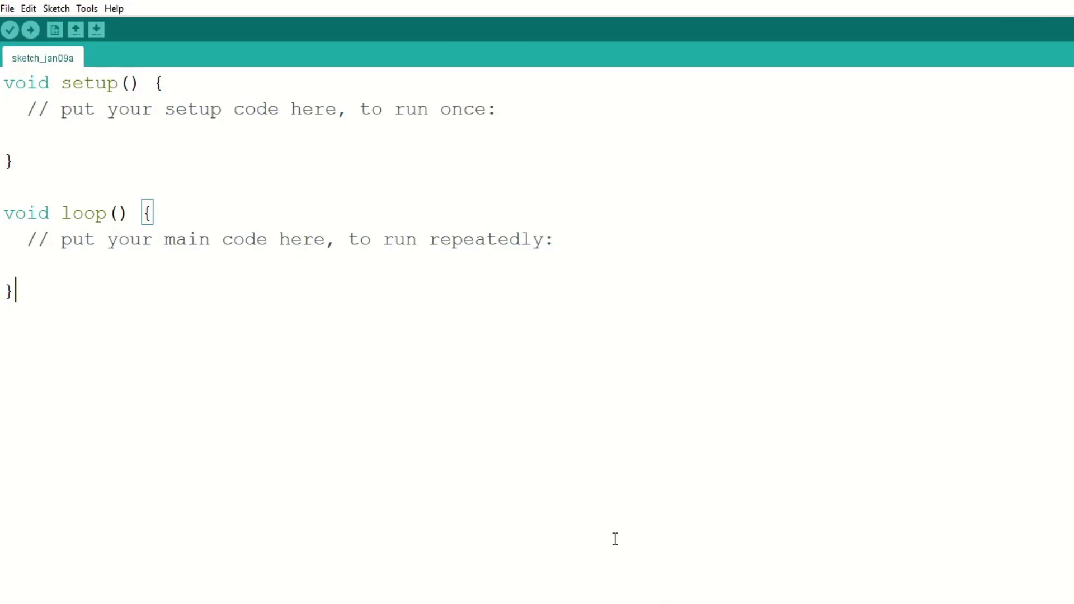
Clear the default sketch and paste in the pin-13 LED blink code
key(ctrl+a)
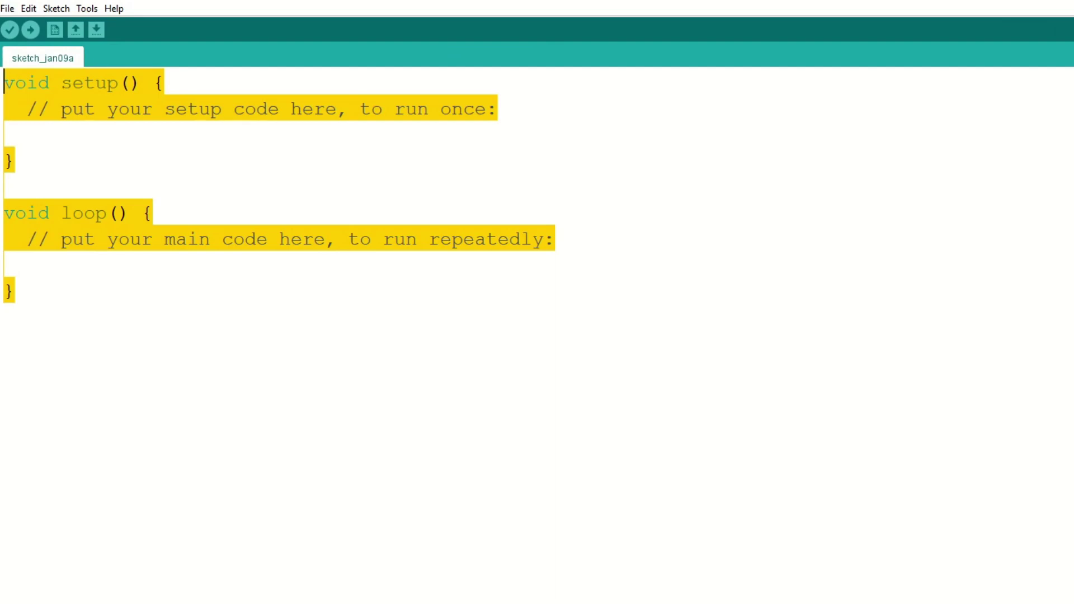
key(BackSpace)
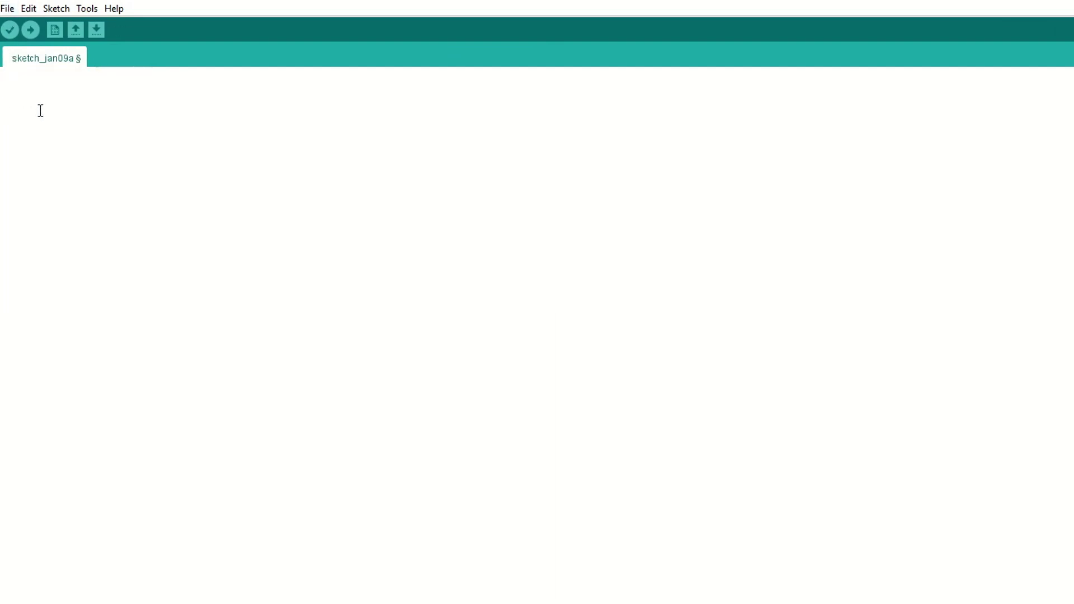
right_click(40, 110)
click(76, 195)
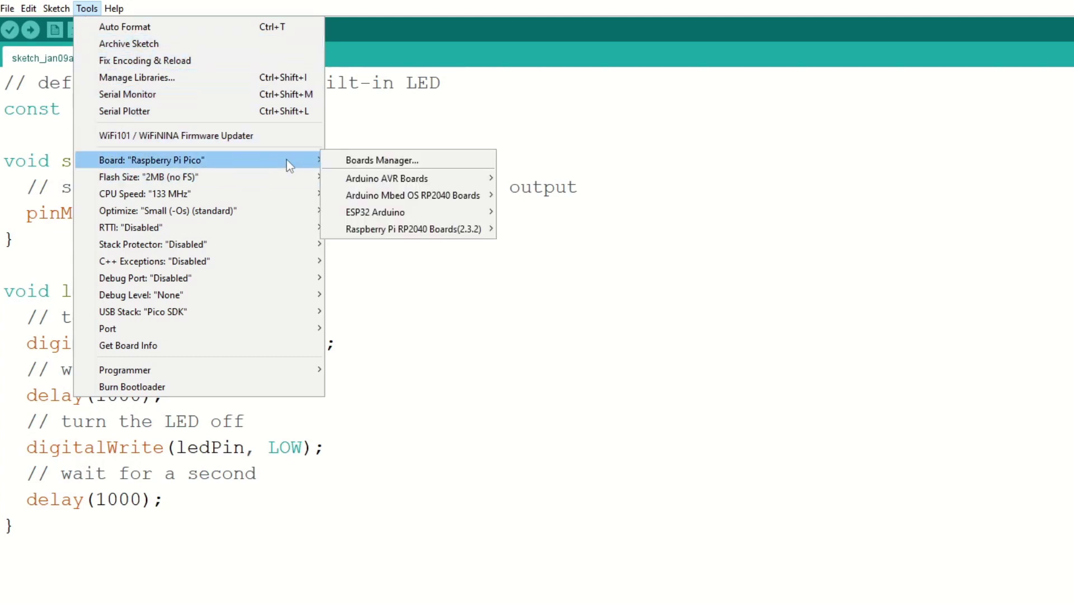
mouse_move(199, 160)
mouse_move(386, 179)
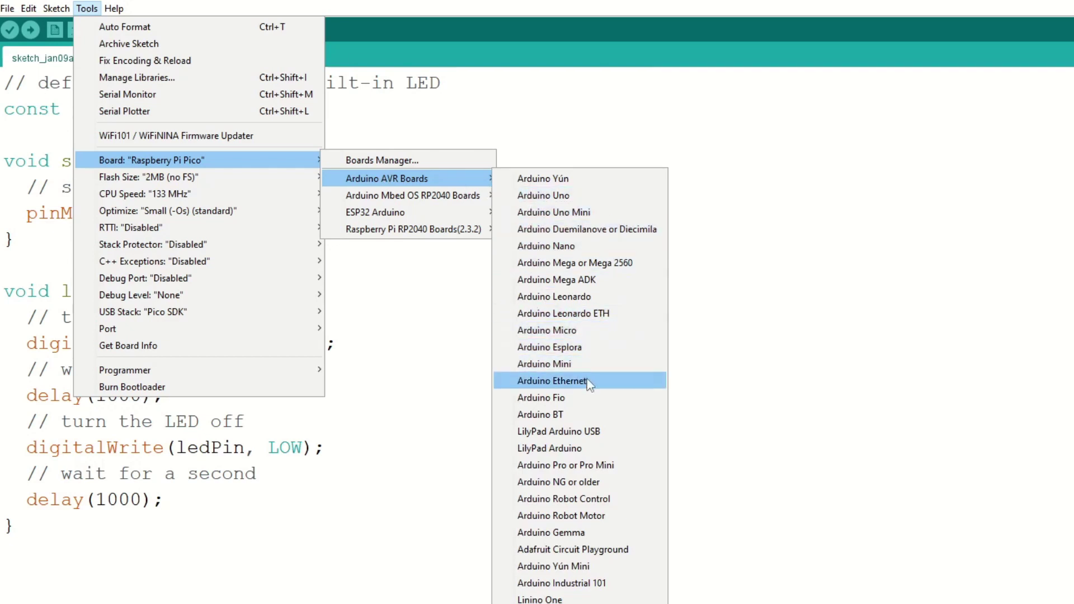
click(613, 410)
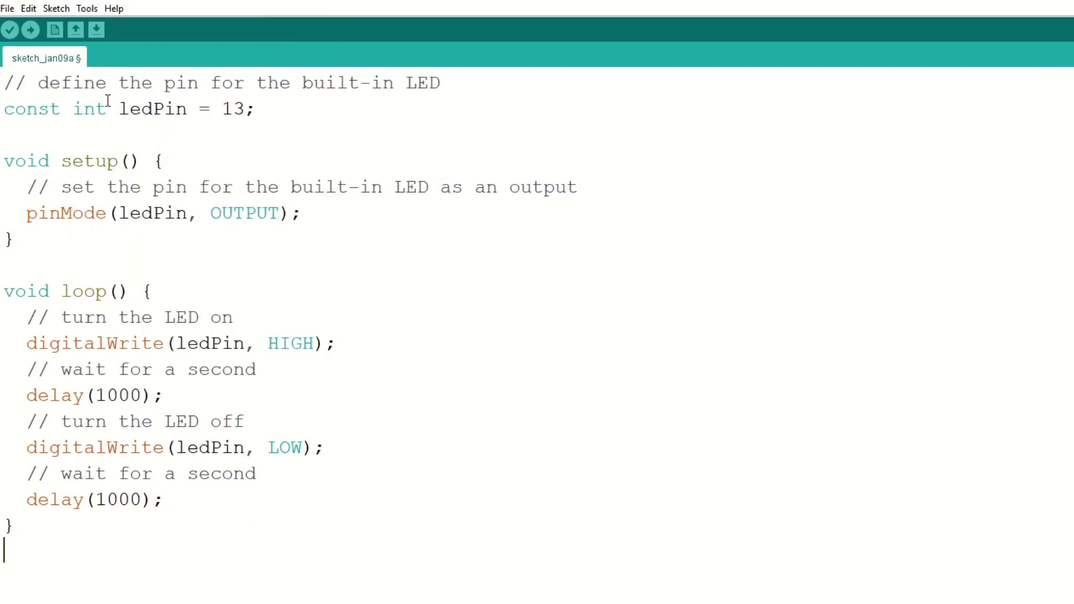